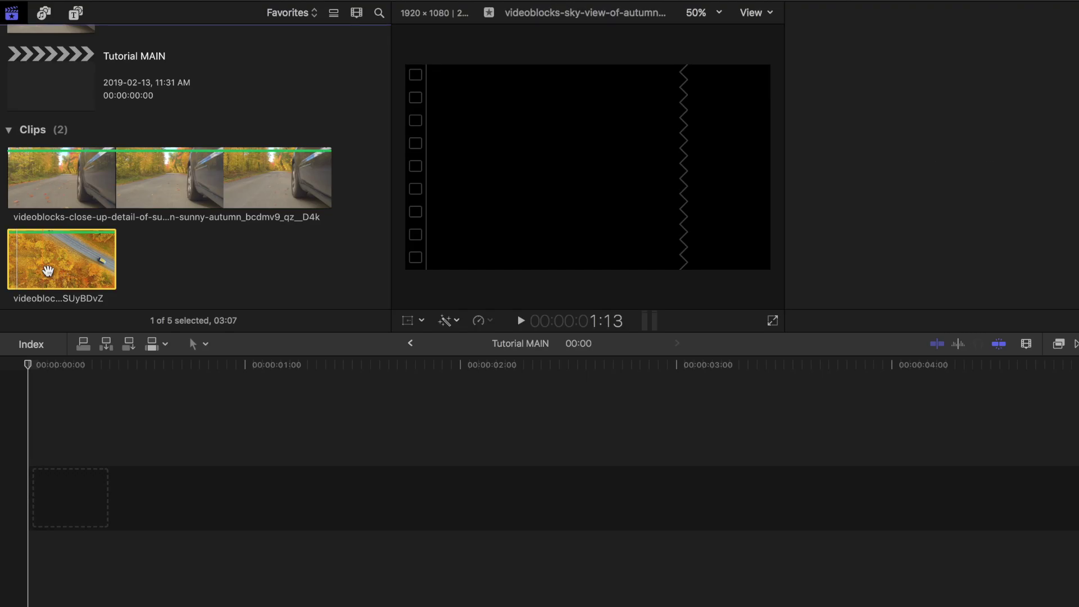
Place the aerial road clip into the empty timeline.
click(50, 276)
drag(51, 276, 60, 498)
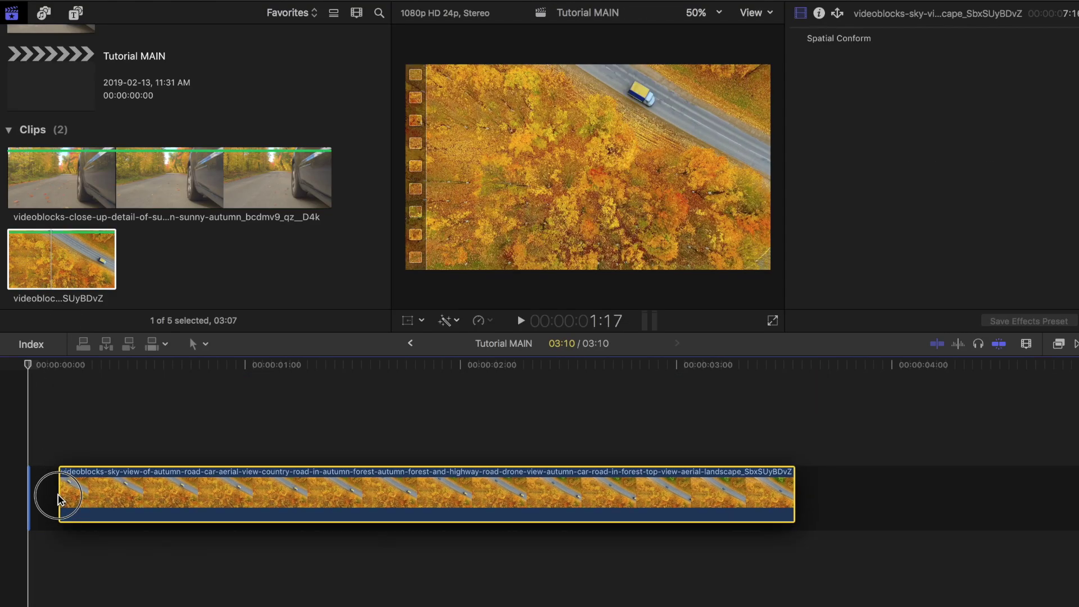
click(547, 426)
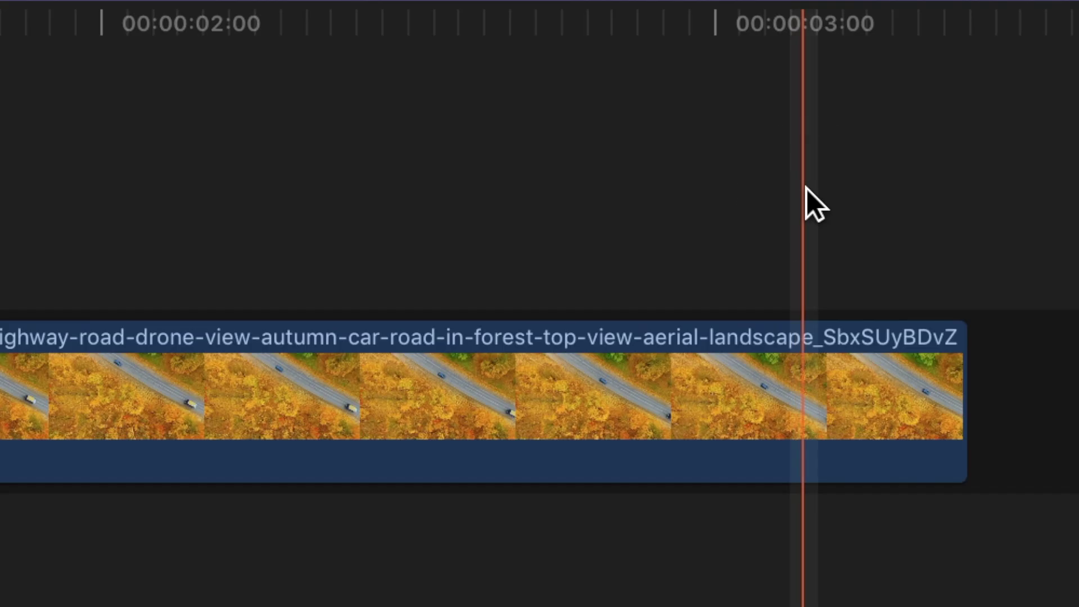
Freeze the aerial clip from 3:03 onward with a Retime Hold.
click(708, 464)
click(709, 489)
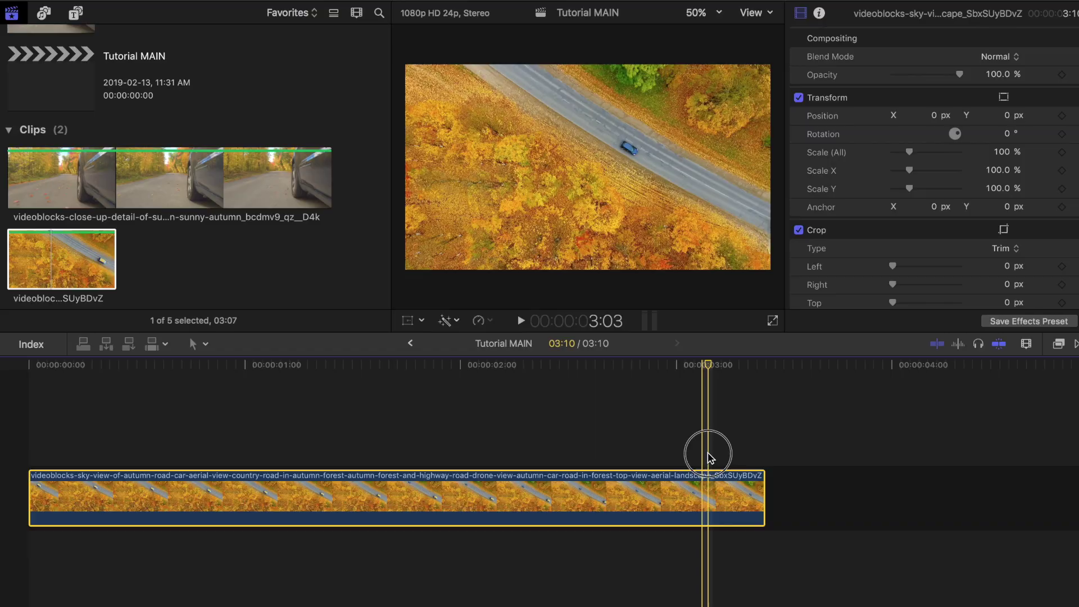
click(490, 320)
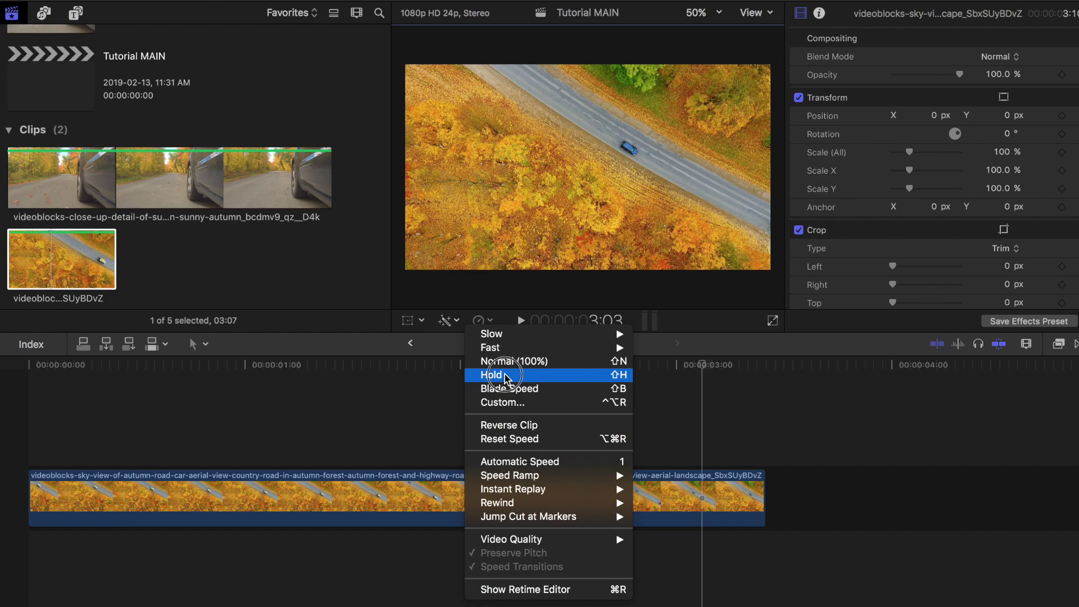
click(520, 160)
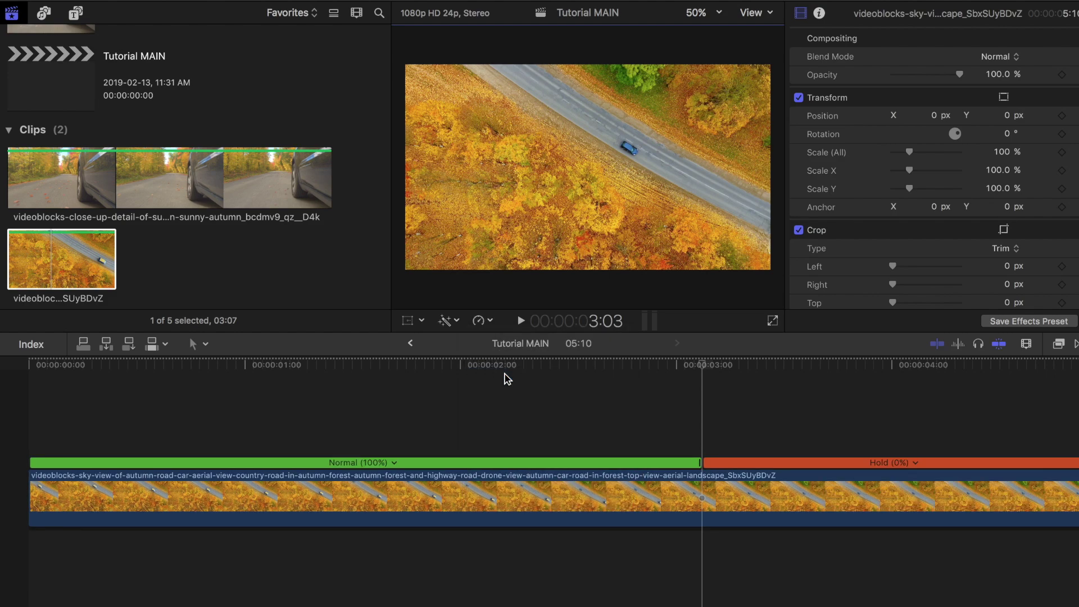
Apply the Draw Mask effect to the aerial clip and zoom the viewer in on the road.
key(super+5)
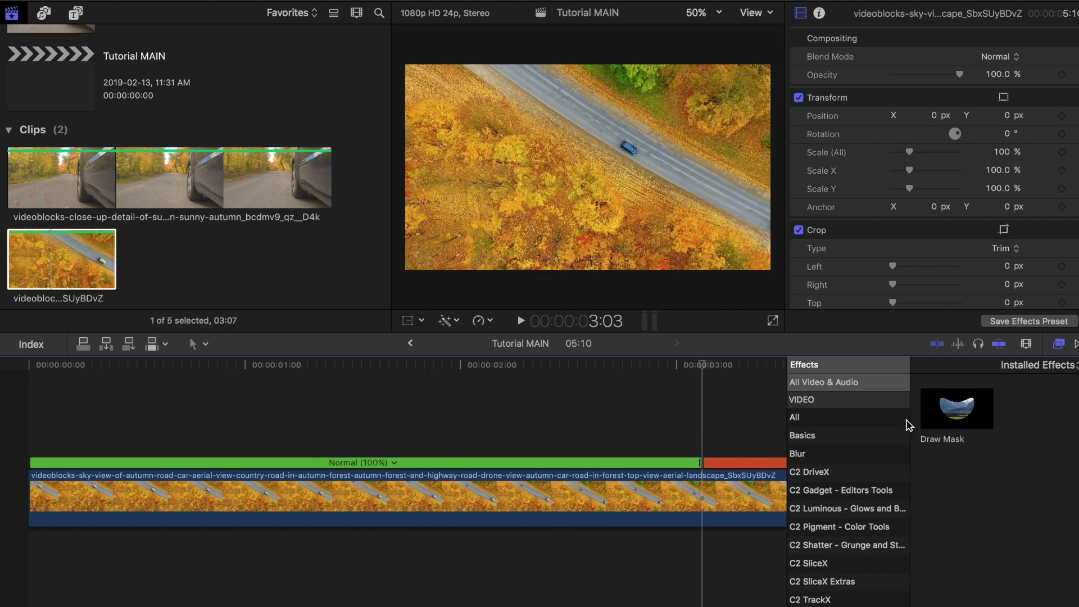
mouse_move(959, 416)
mouse_down()
mouse_move(843, 430)
mouse_move(714, 506)
mouse_up()
key(super+equal)
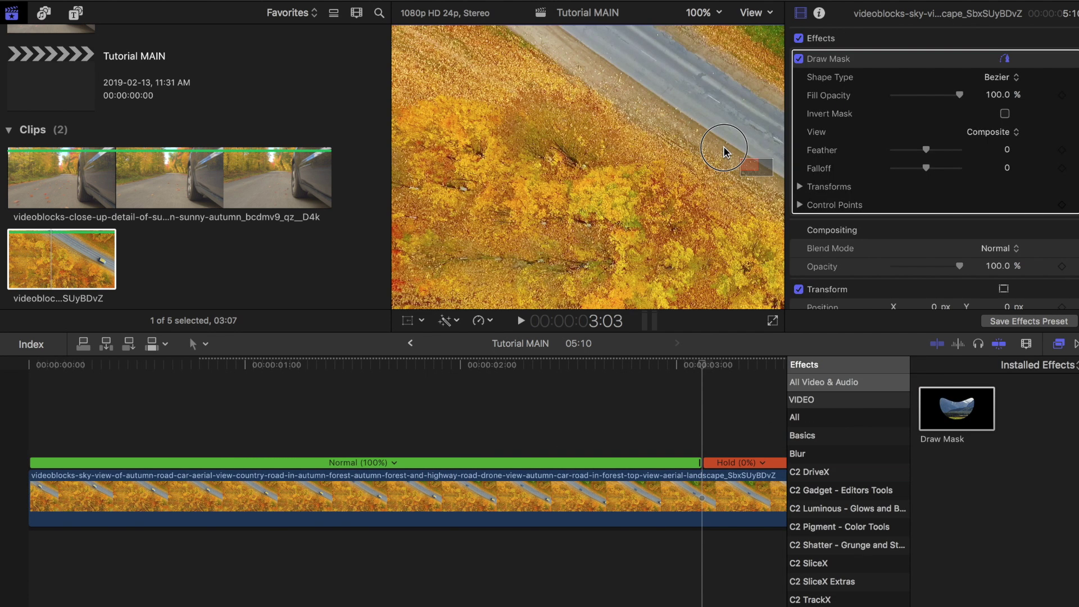
scroll(746, 163, right, 3)
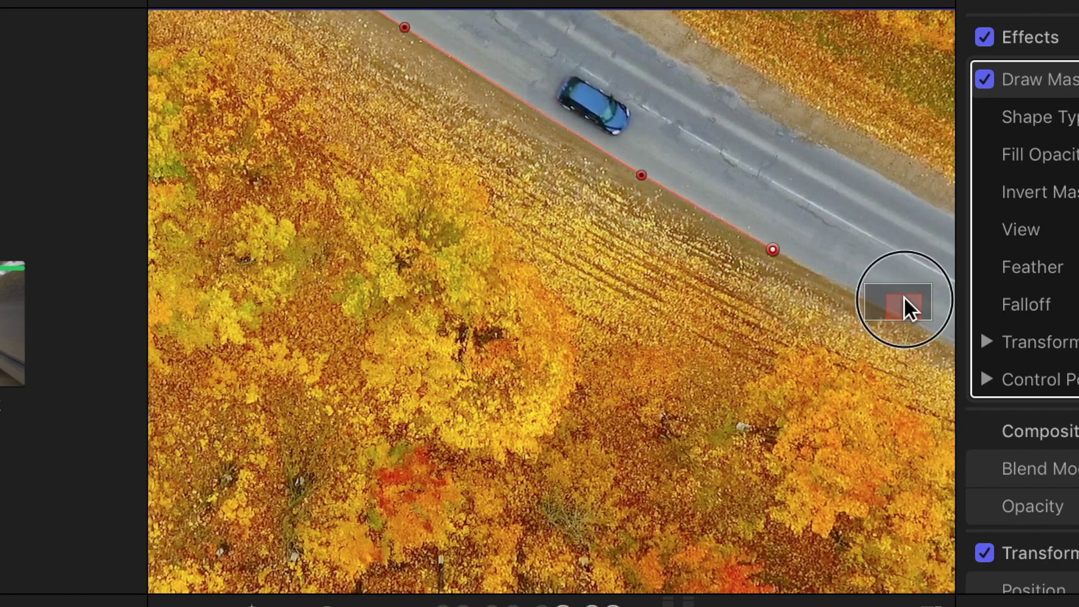
drag(904, 296, 914, 297)
Trace mask points along the road's edge and beyond the frame corners, closing the shape.
click(819, 376)
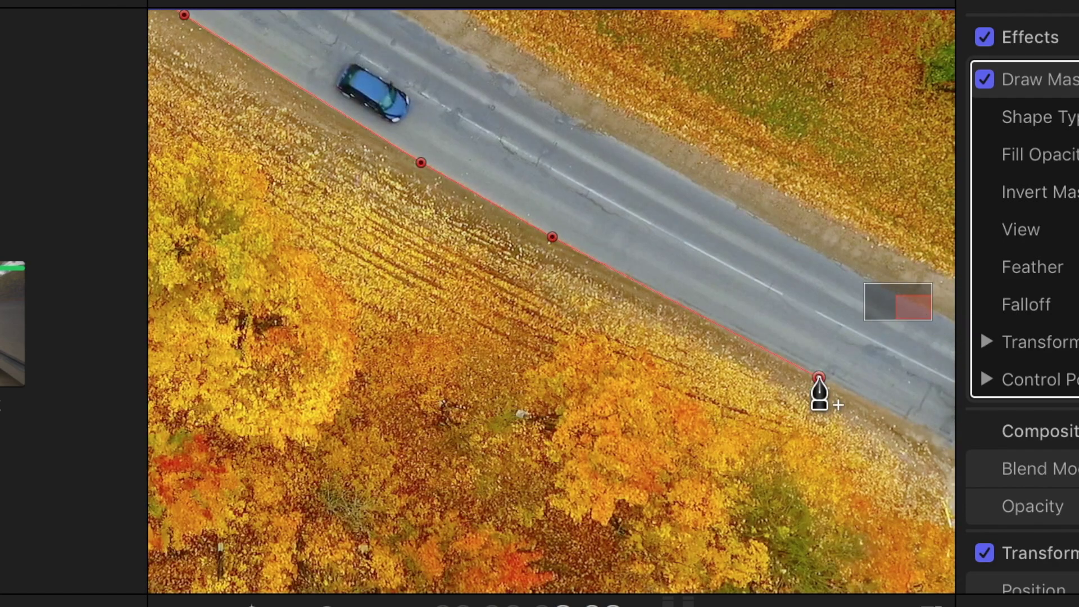
click(830, 6)
click(802, 116)
click(941, 447)
click(947, 568)
click(159, 550)
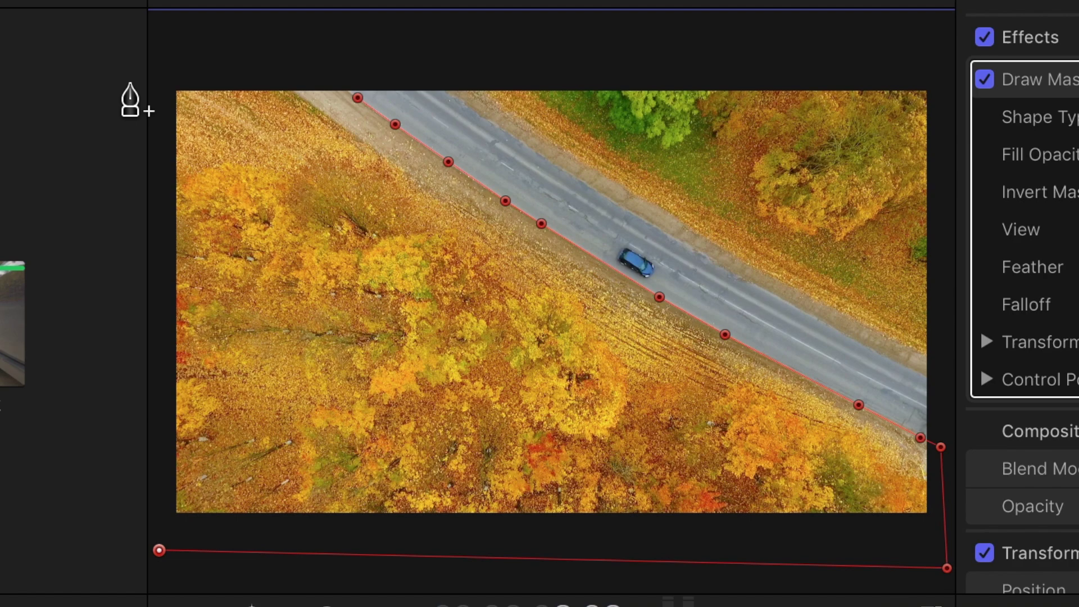
click(160, 62)
click(316, 69)
click(358, 98)
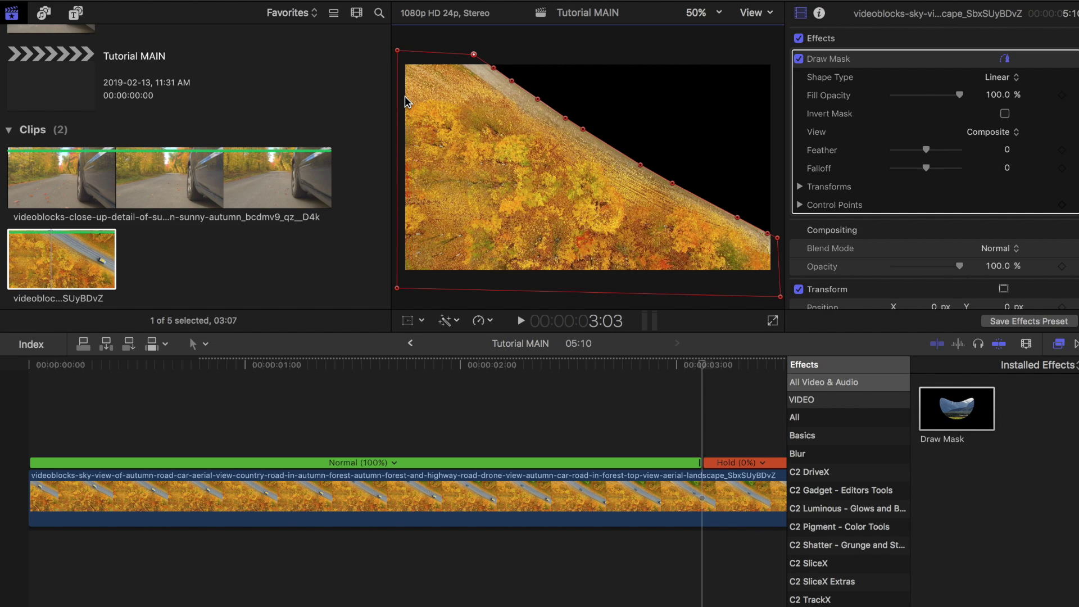
click(391, 516)
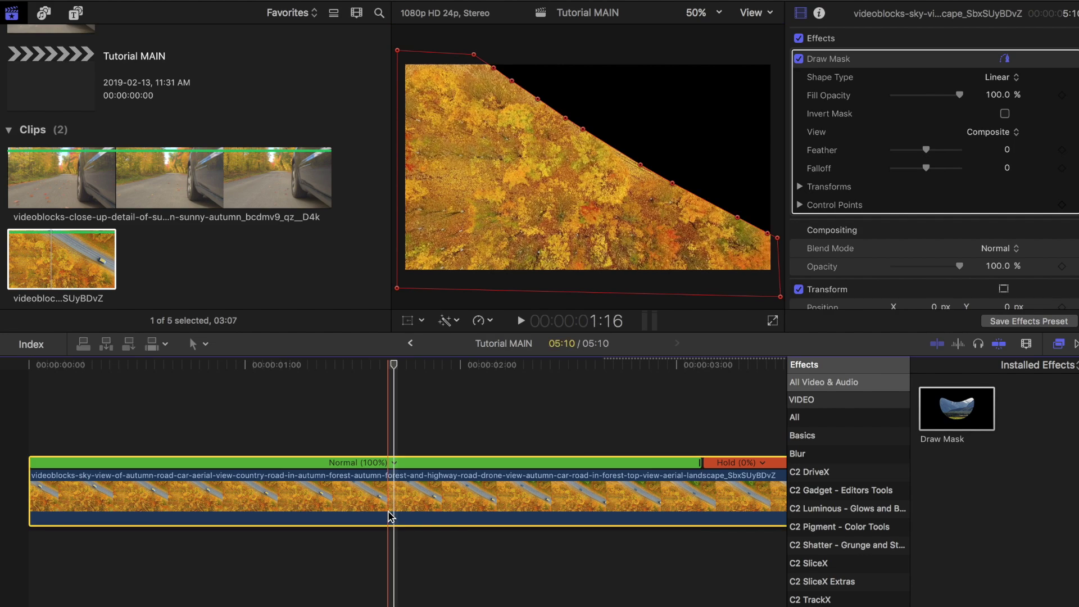
Duplicate the masked aerial clip onto a connected layer, invert one copy's mask, and move it lower.
key(super+c)
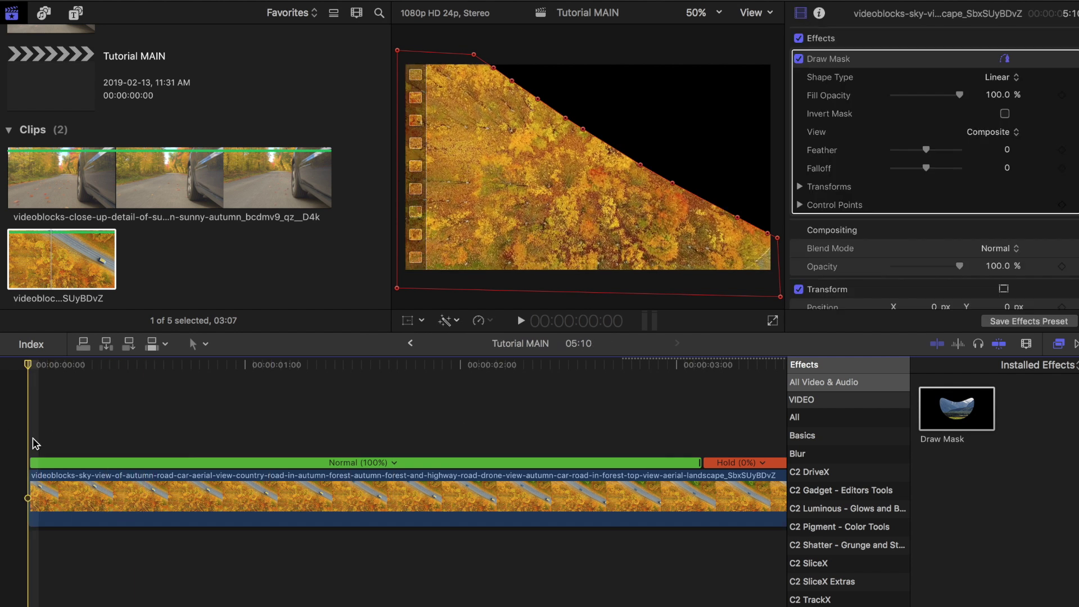
key(End)
key(super+v)
drag(121, 494, 104, 562)
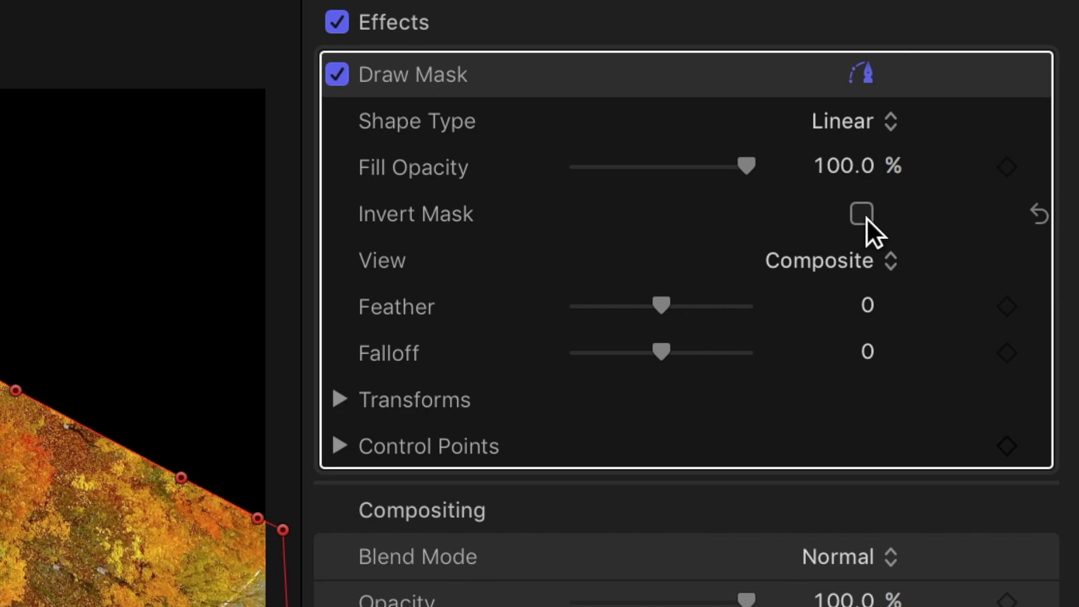
click(861, 214)
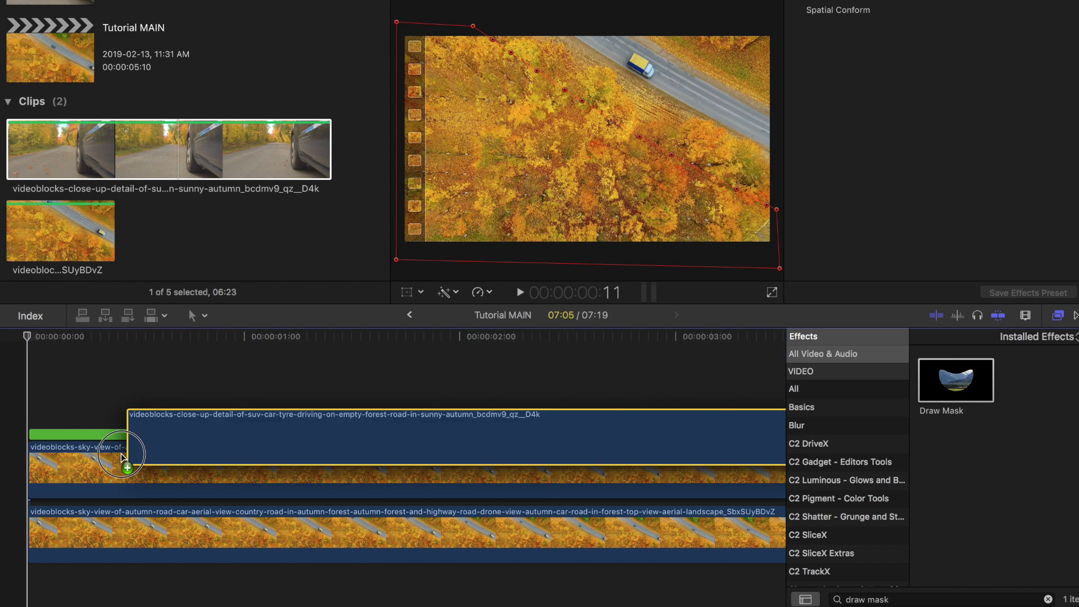
drag(125, 448, 206, 551)
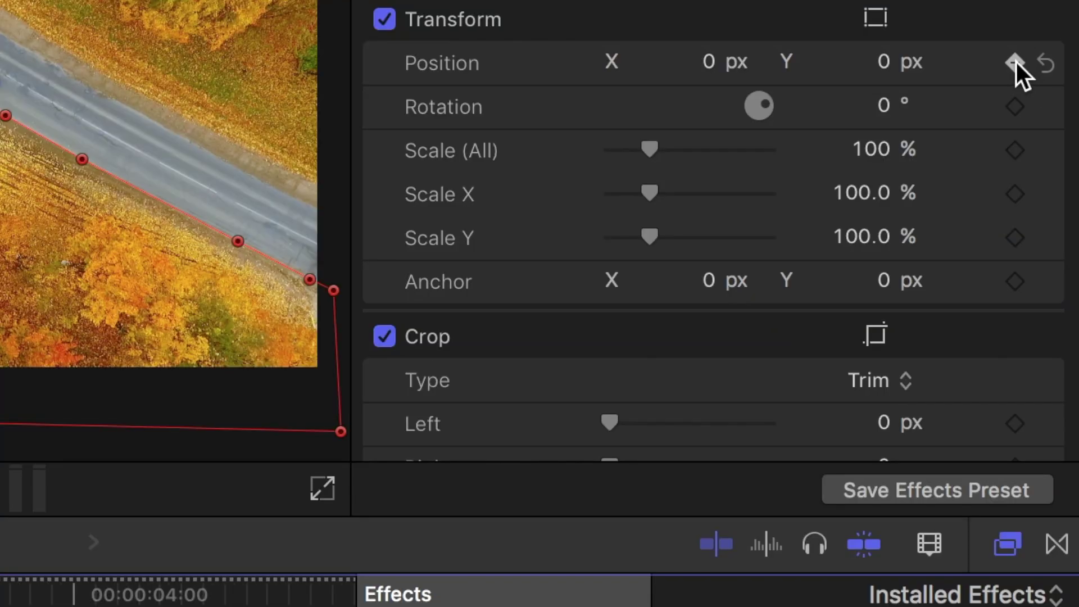
Set a Position keyframe at the freeze point and nudge the masked half to the left.
click(1015, 62)
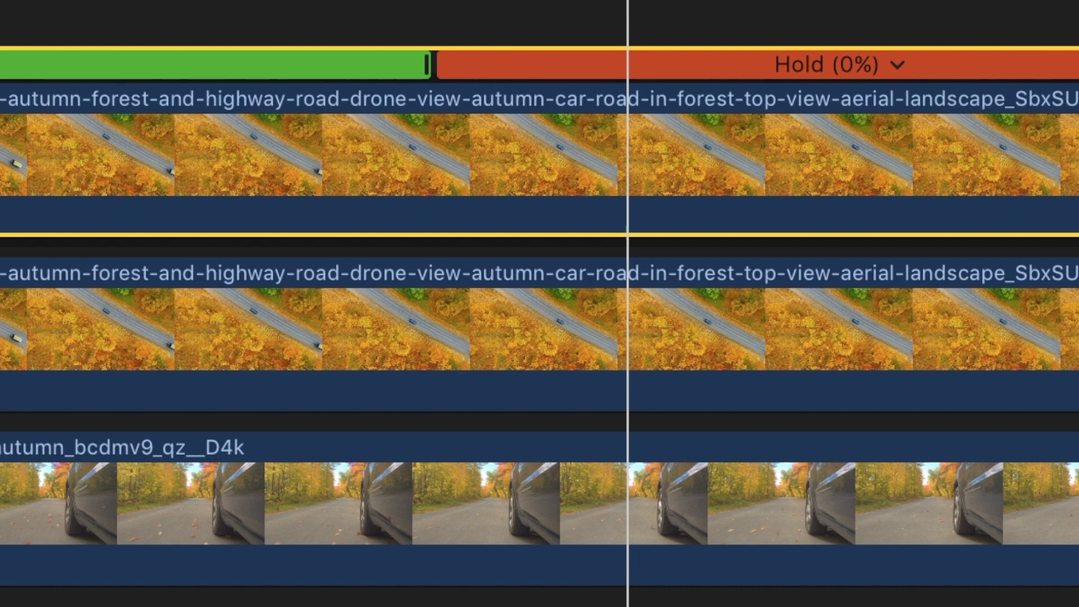
key(Right)
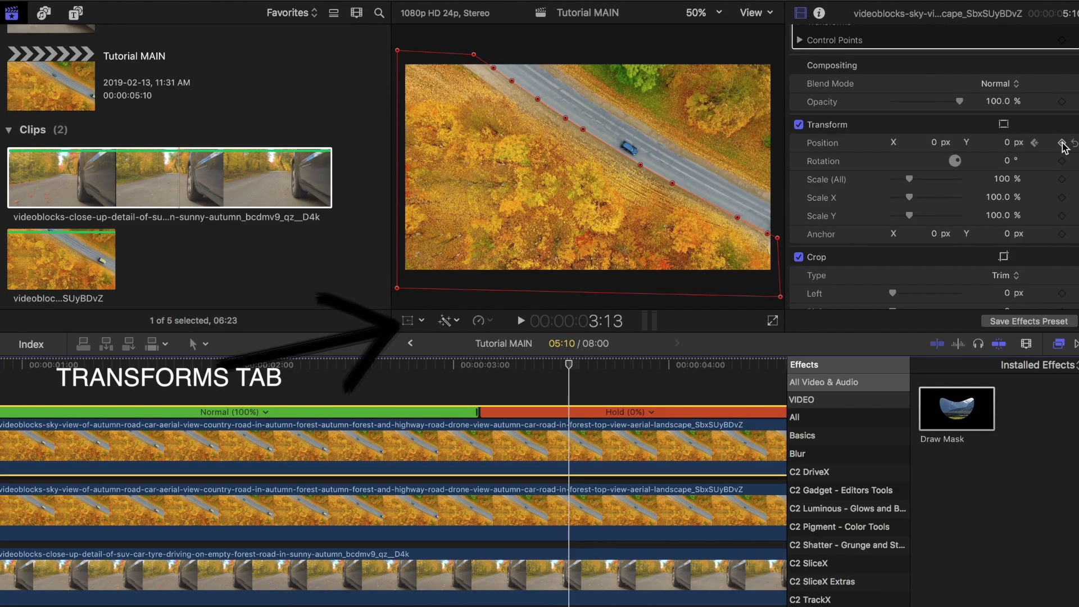
key(Right)
drag(936, 142, 899, 142)
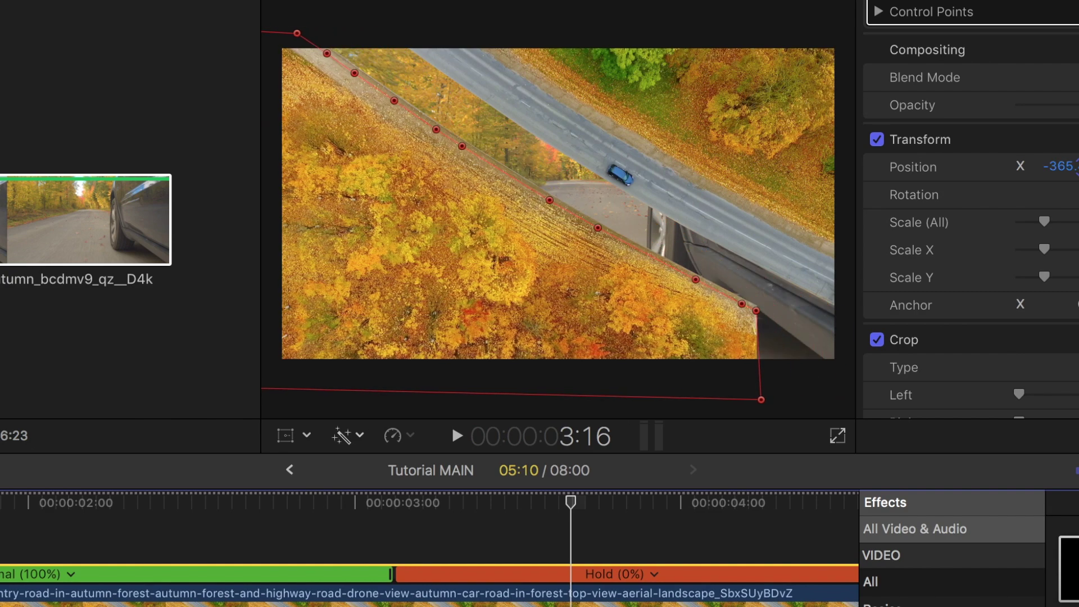
drag(1054, 166, 1029, 166)
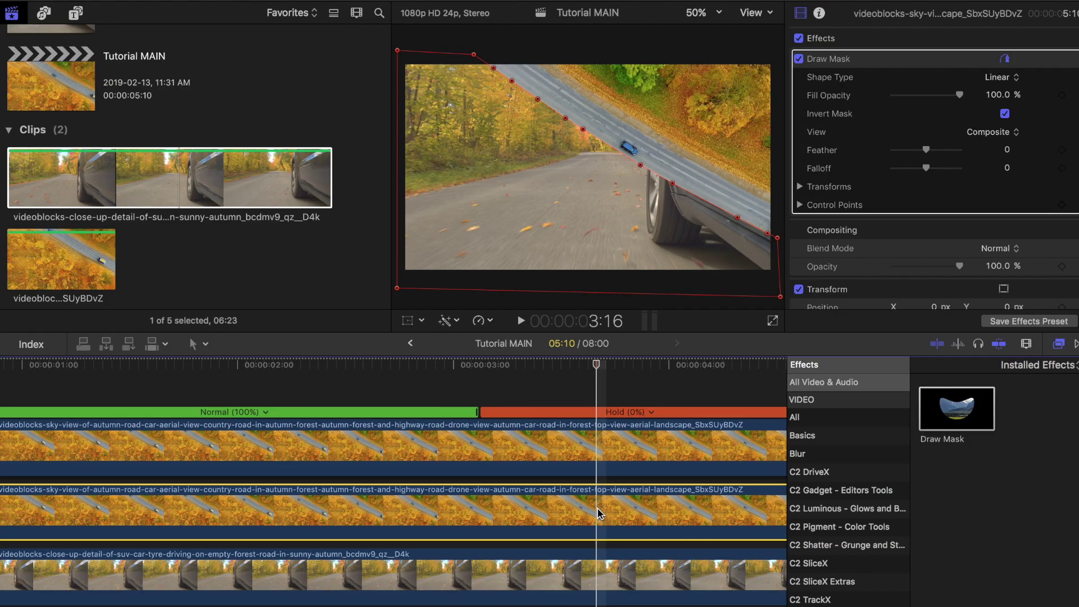
Keyframe the inverted-mask half to slide down out of frame by 4:05.
key(Right)
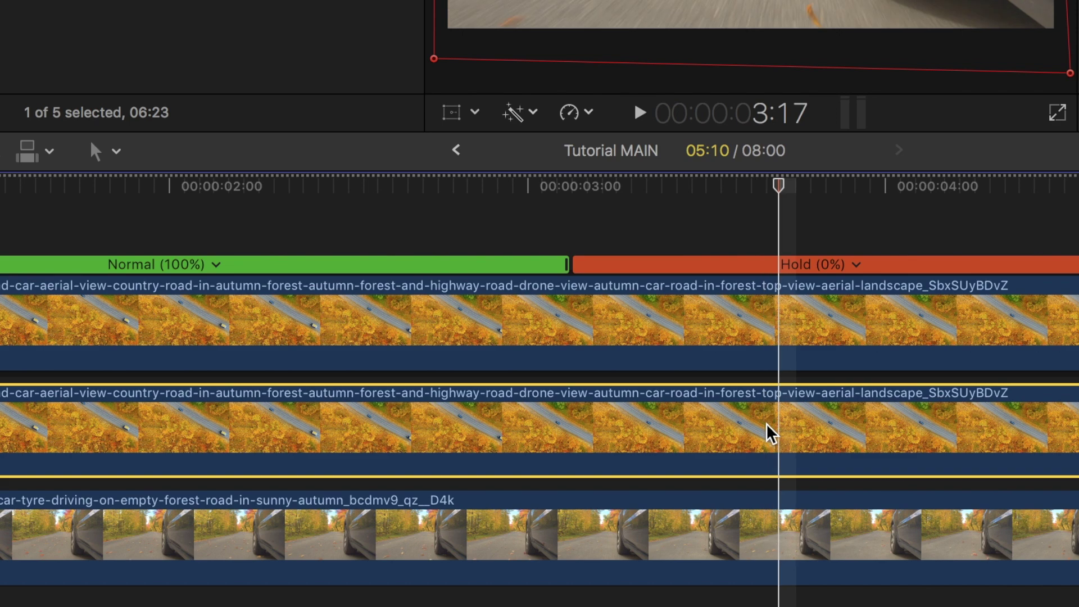
key(Right)
key(Right)
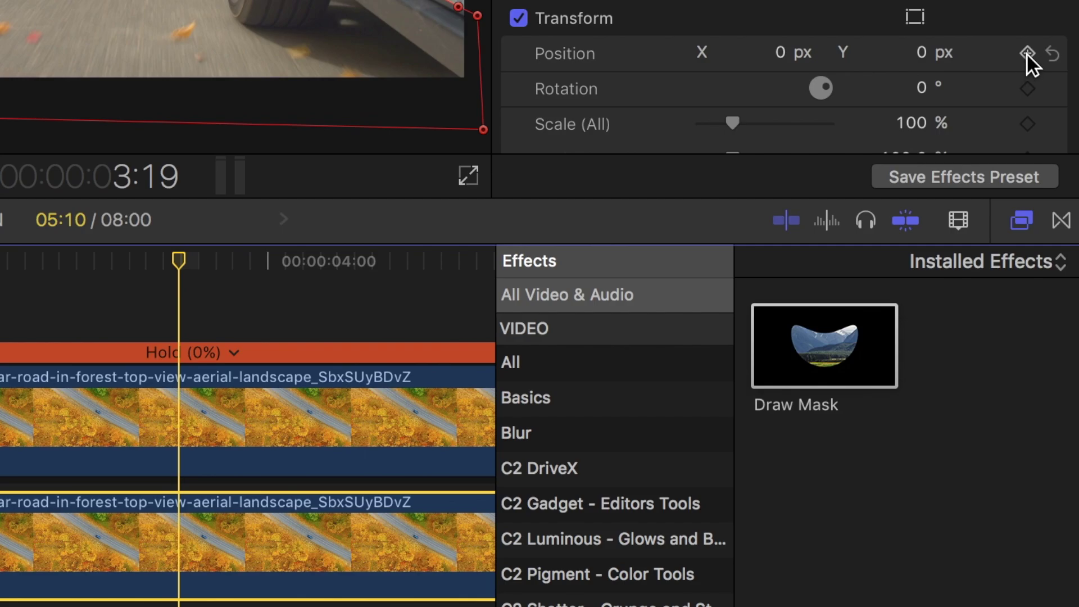
click(1027, 54)
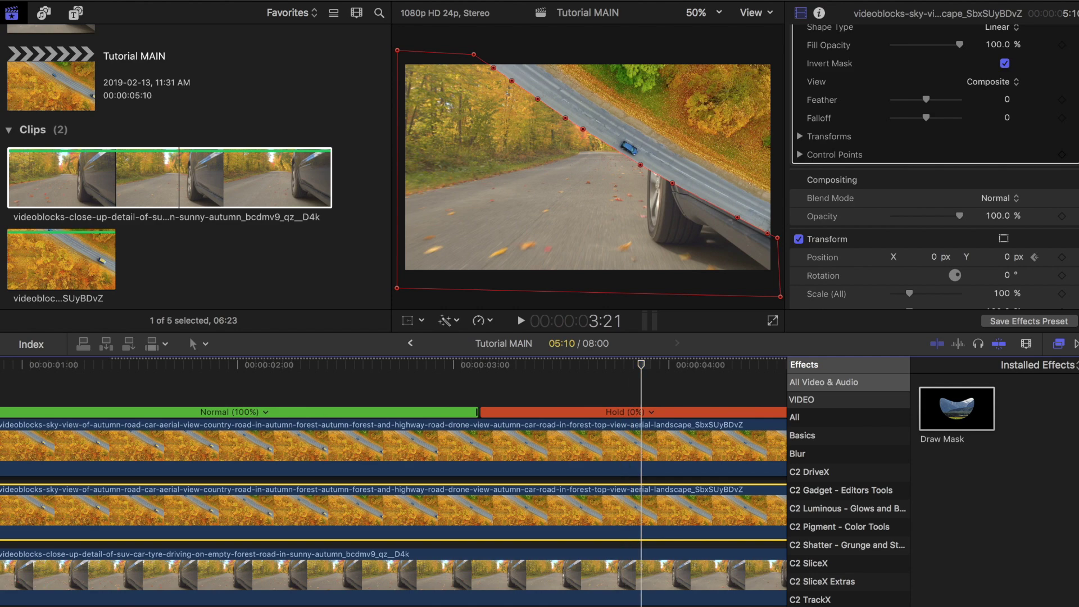
key(Right)
key(Right)
key(Right)
key(Right)
key(Right)
key(Right)
key(Right)
drag(1006, 257, 1006, 73)
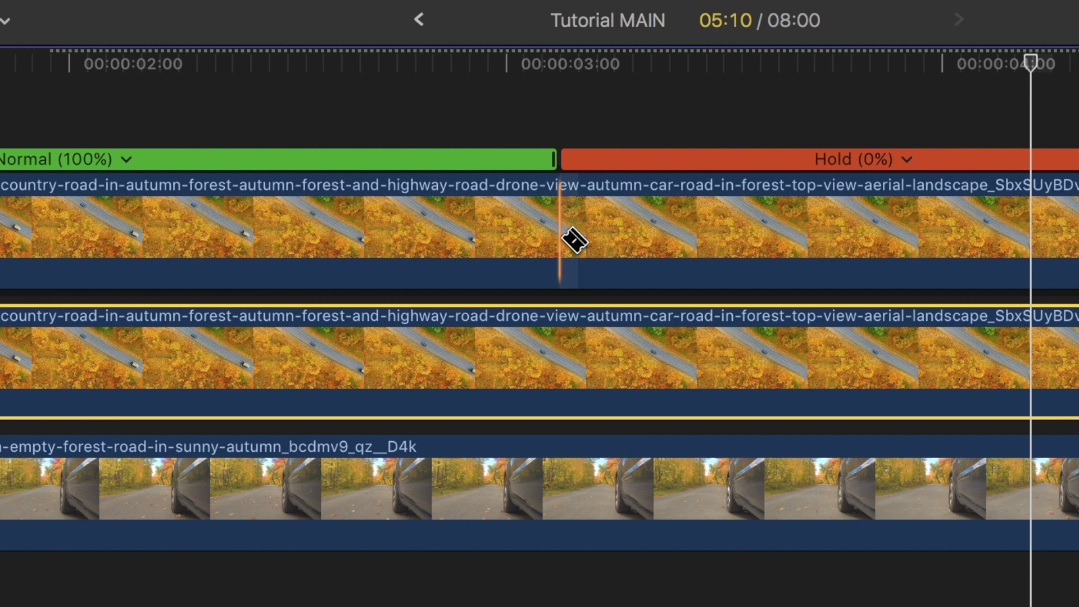
Blade both aerial clips where the hold begins and apply Earthquake to the upper held clip.
click(560, 238)
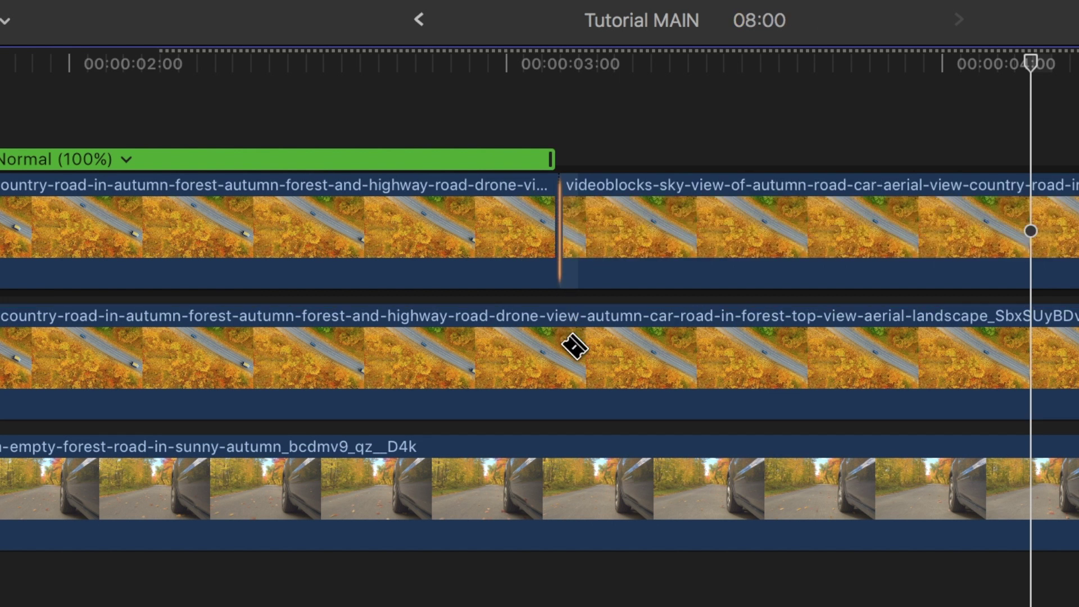
click(561, 370)
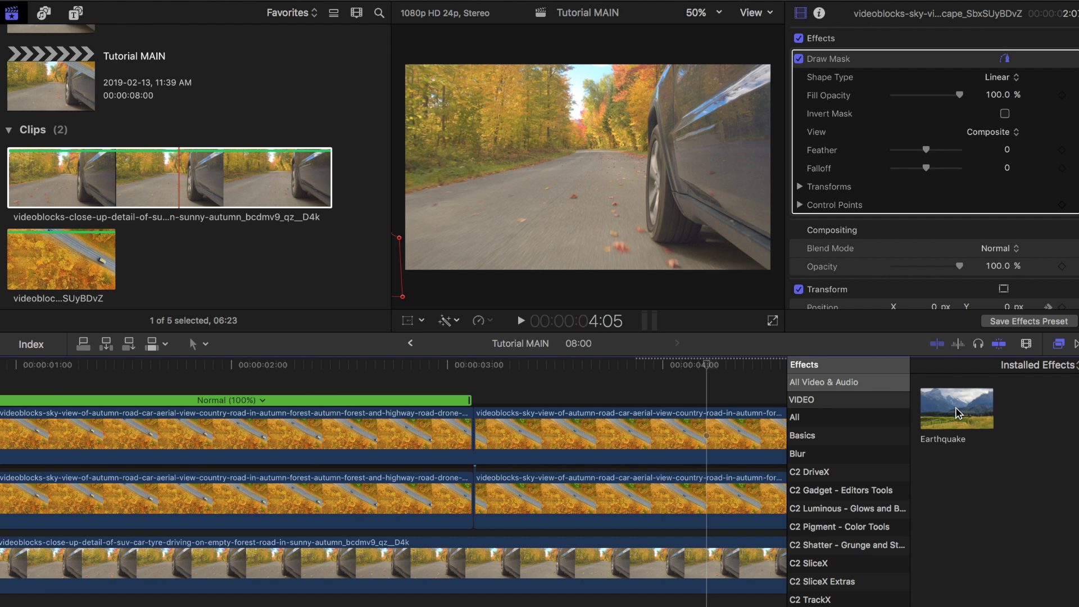
drag(956, 409, 613, 440)
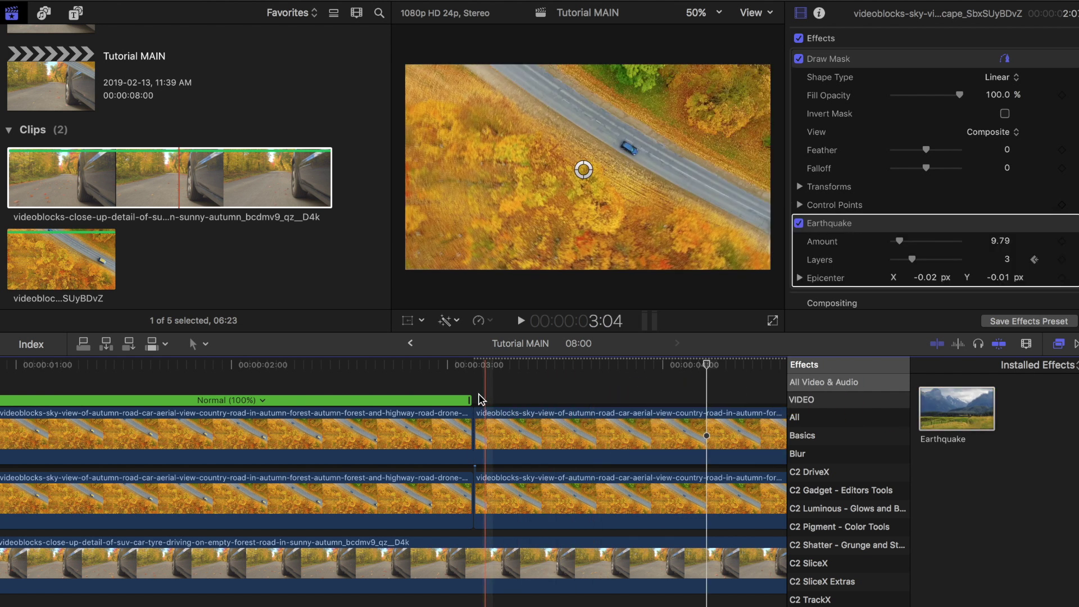
Keyframe the Earthquake Amount from 0 at the clip's start to 25 later.
click(479, 419)
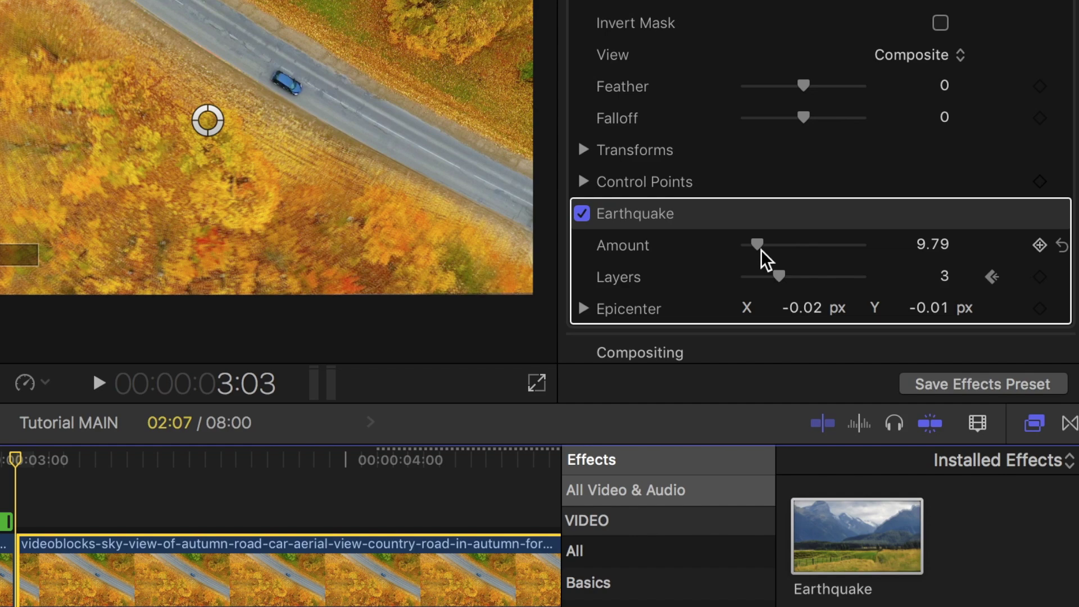
drag(761, 250, 729, 258)
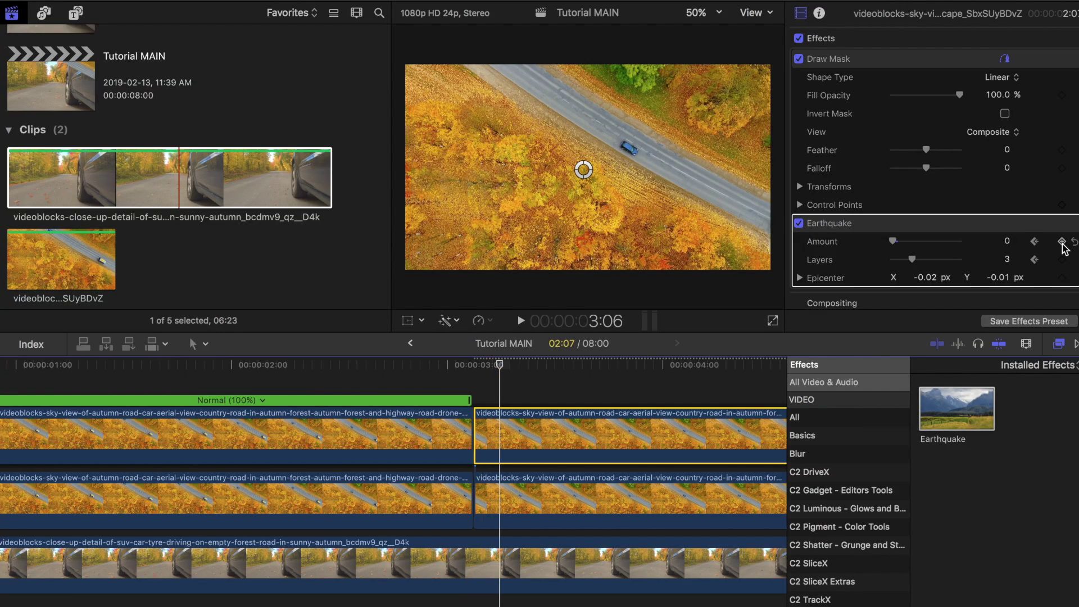
click(1007, 241)
text(25)
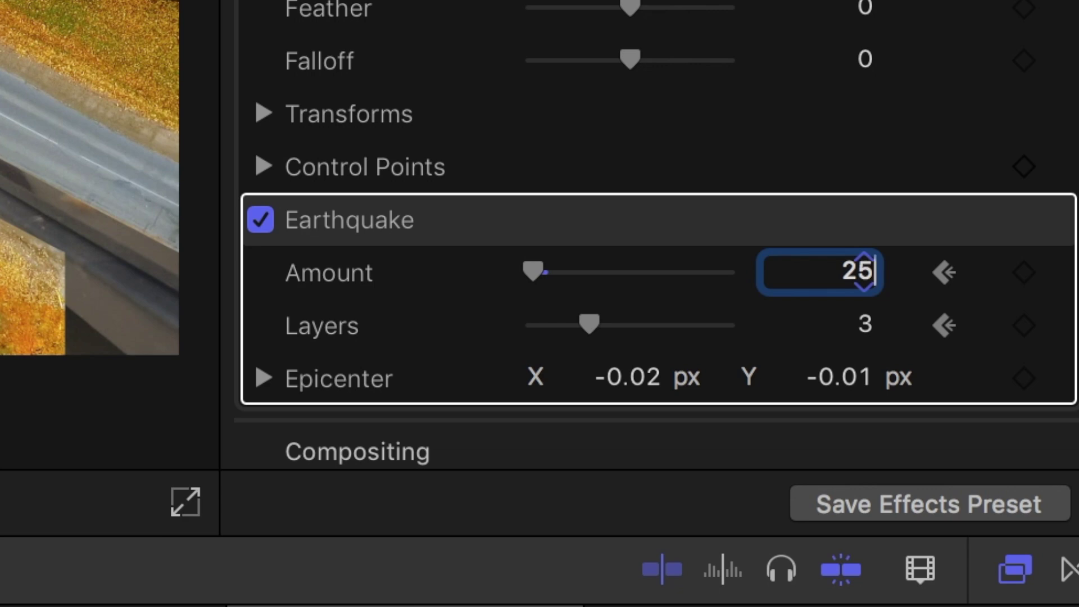
key(Return)
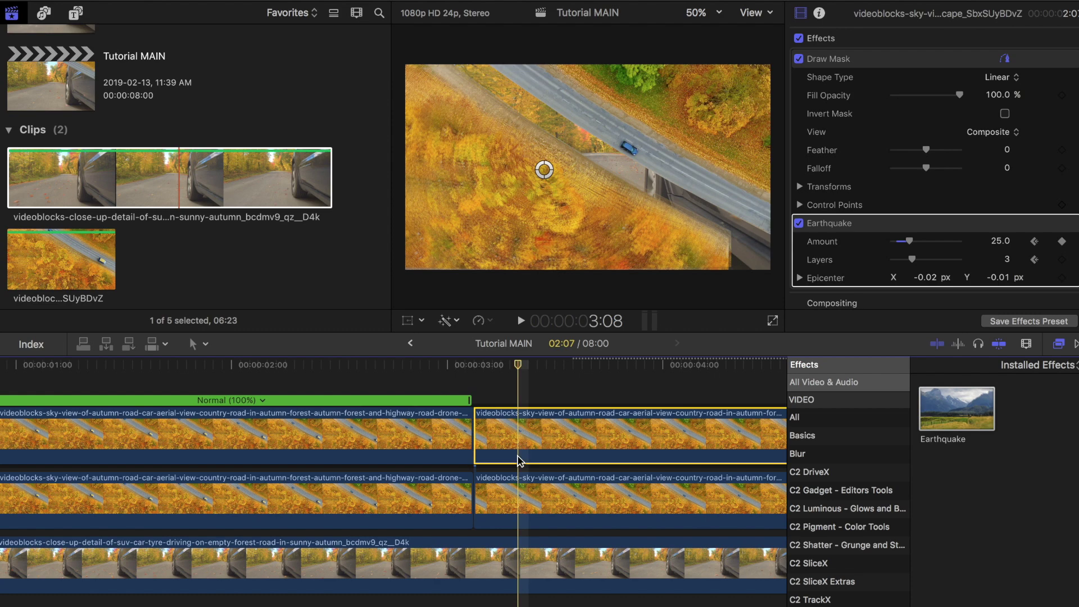
Paste attributes onto the lower held aerial clip with Draw Mask and Transform unchecked, keeping only Earthquake.
click(519, 502)
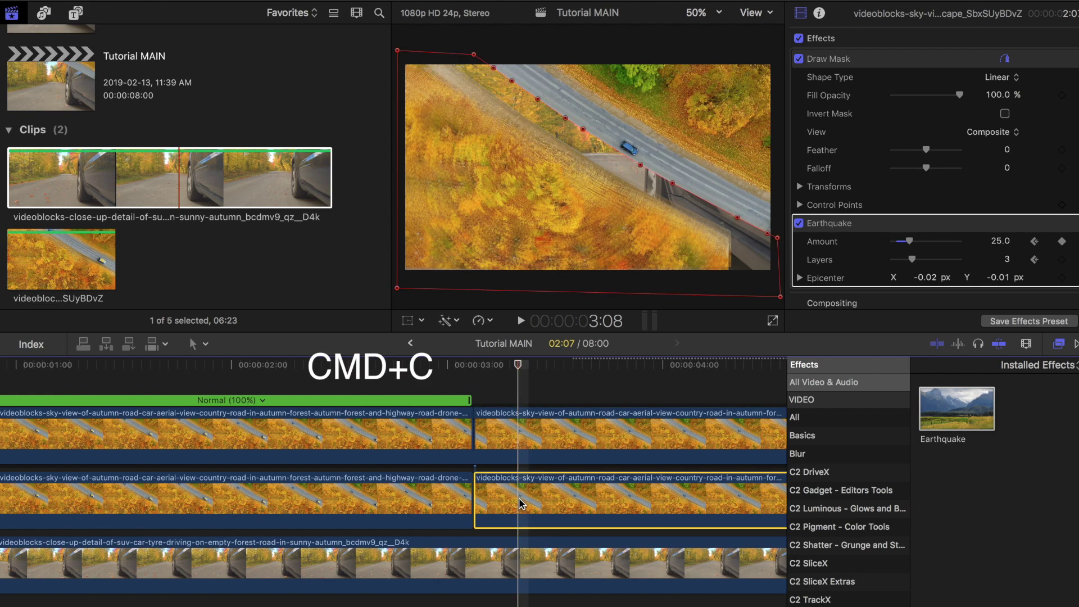
key(shift+super+v)
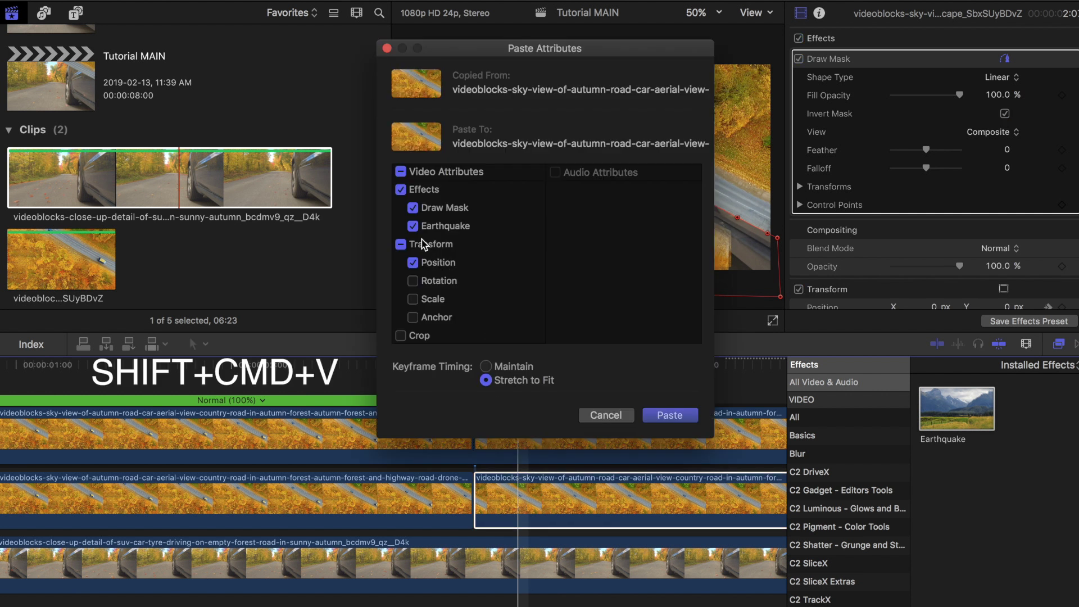
click(413, 209)
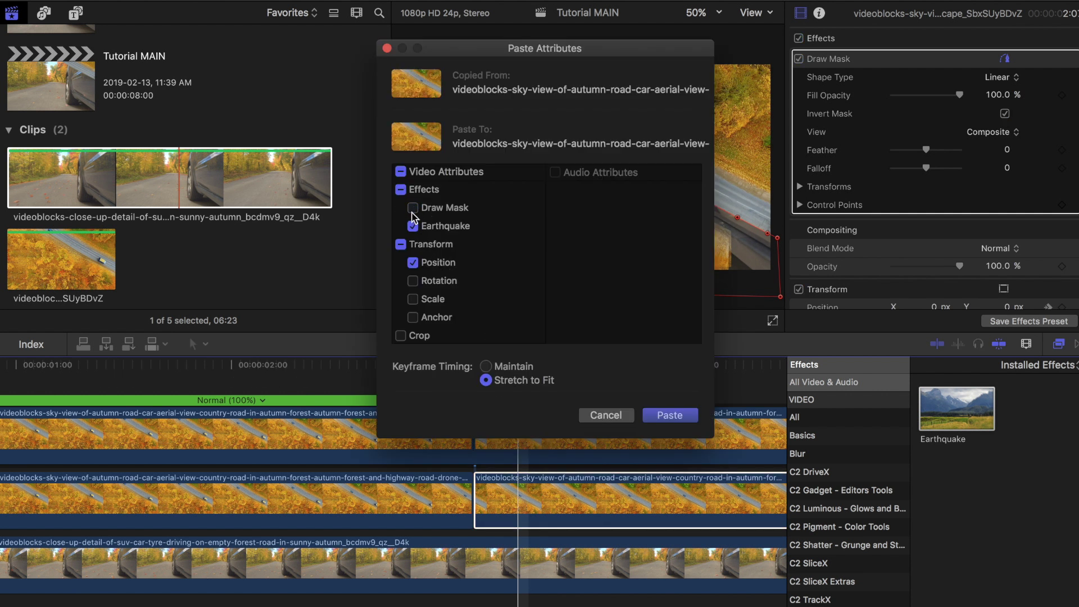
click(401, 245)
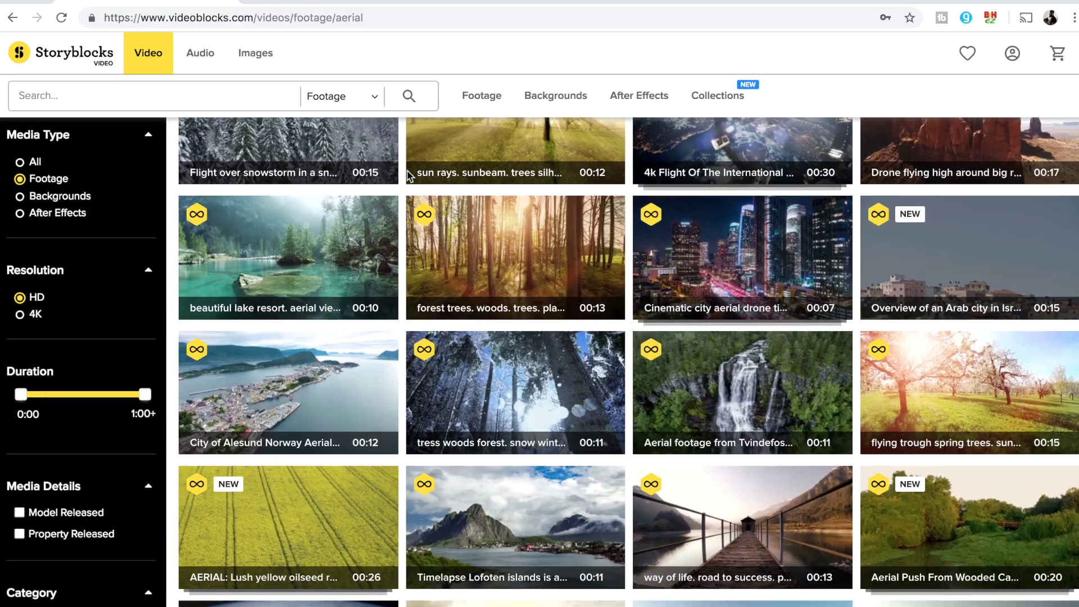
Browse the aerial results and open the Cinematic city aerial timelapse video page.
scroll(407, 170, down, 1)
scroll(407, 170, down, 1)
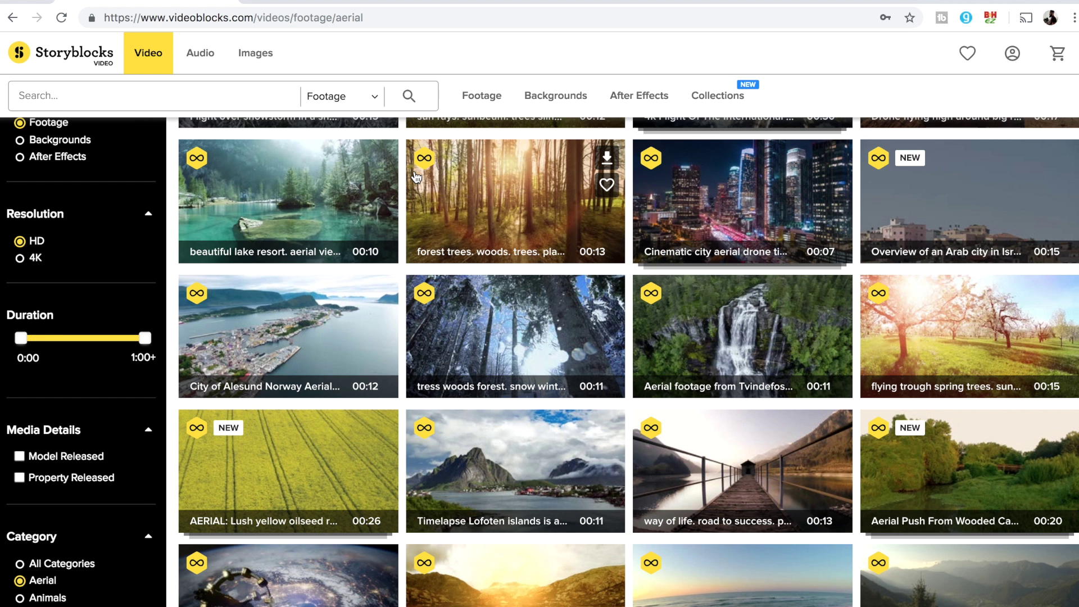
click(685, 218)
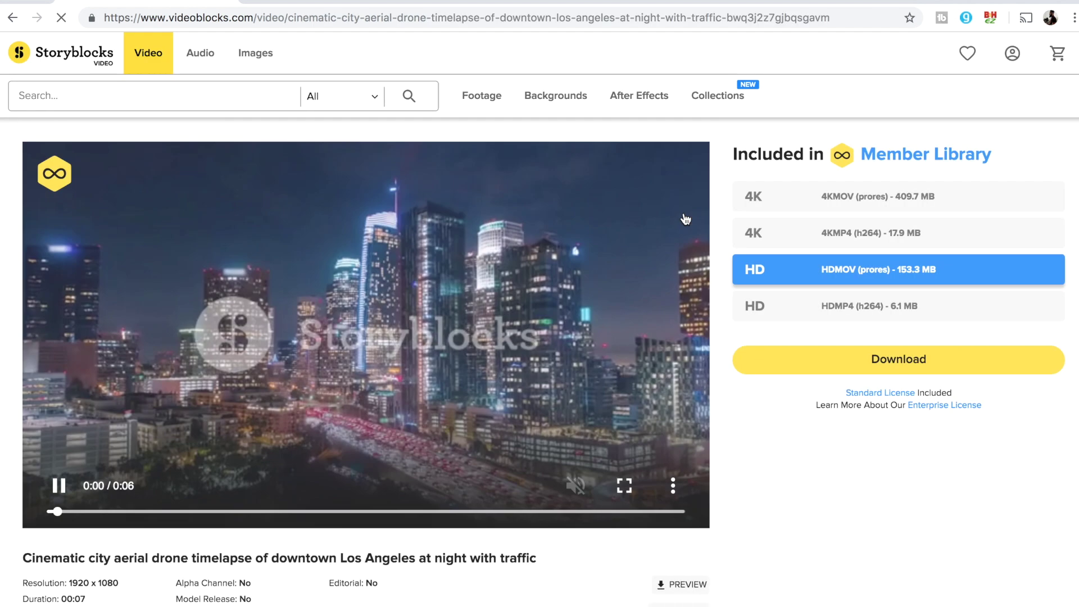
scroll(781, 443, down, 1)
scroll(781, 444, up, 1)
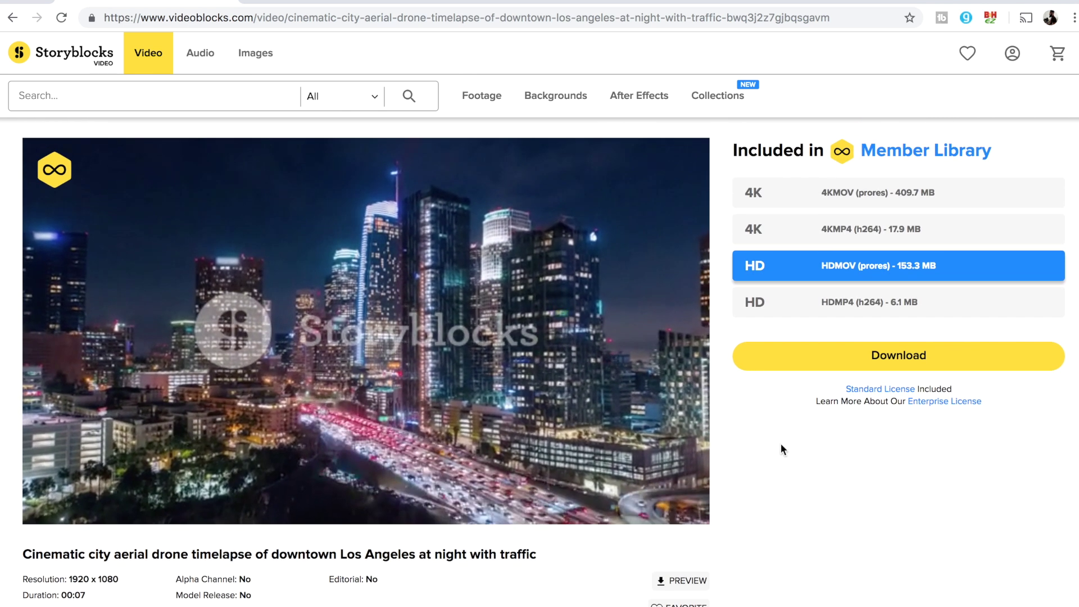